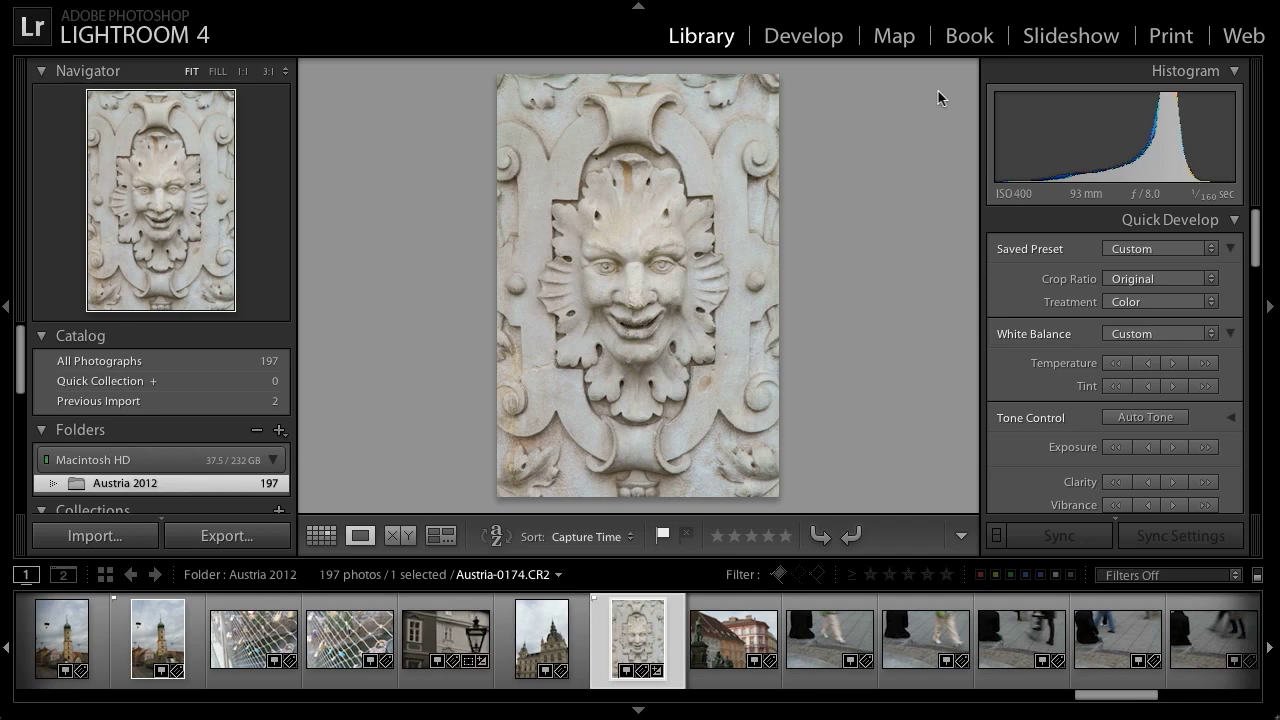
# - Open the Print module and browse the Template Browser to the Maximize Size layout
pyautogui.click(1167, 40)
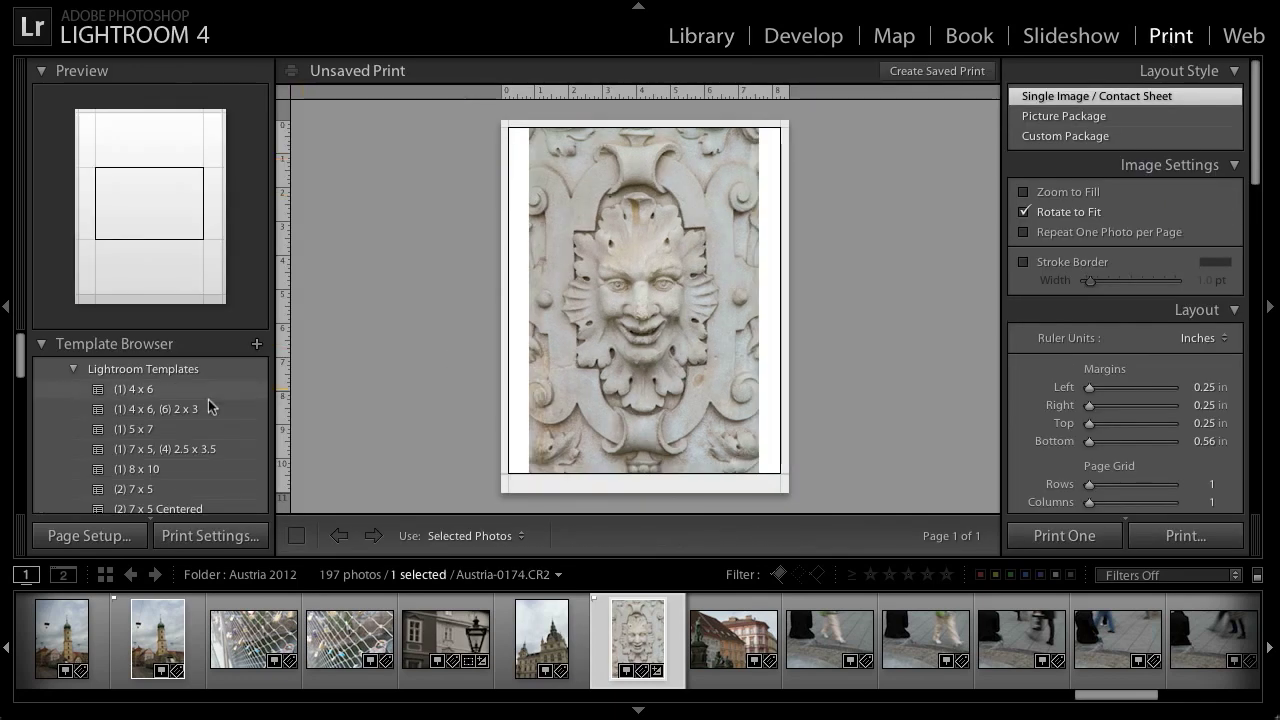
pyautogui.scroll(-8, 182, 407)
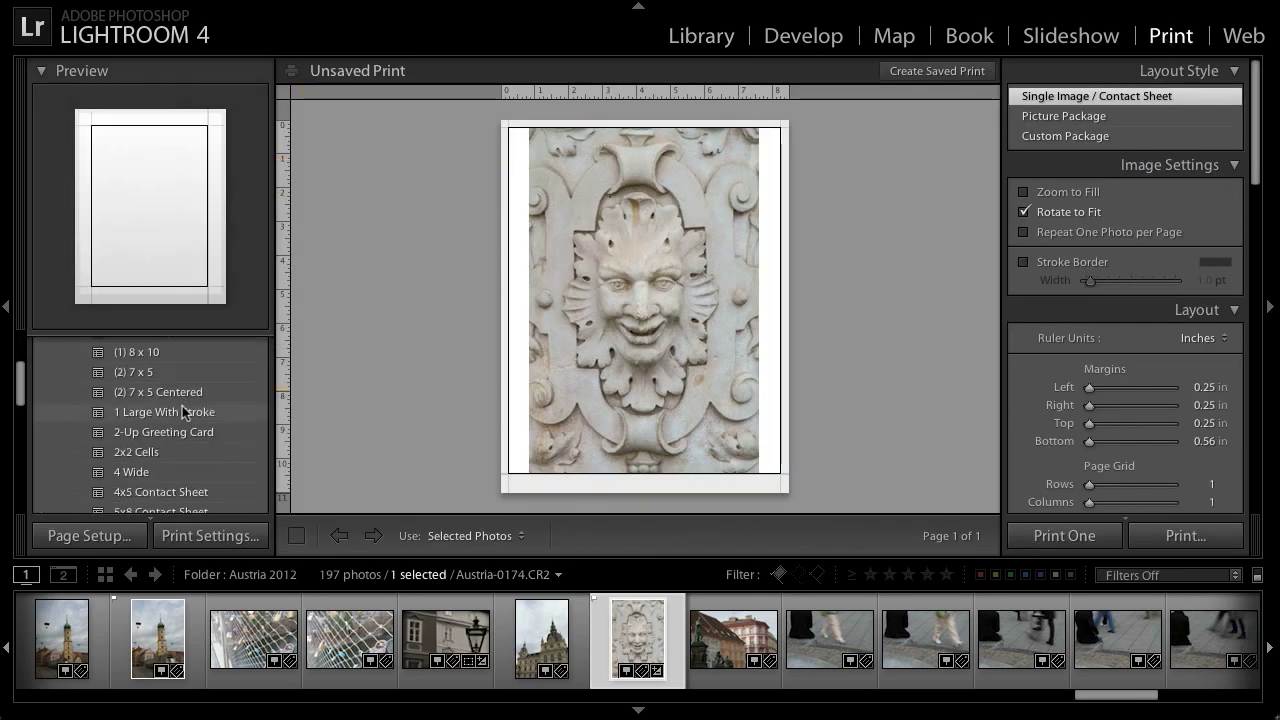
pyautogui.scroll(-6, 182, 406)
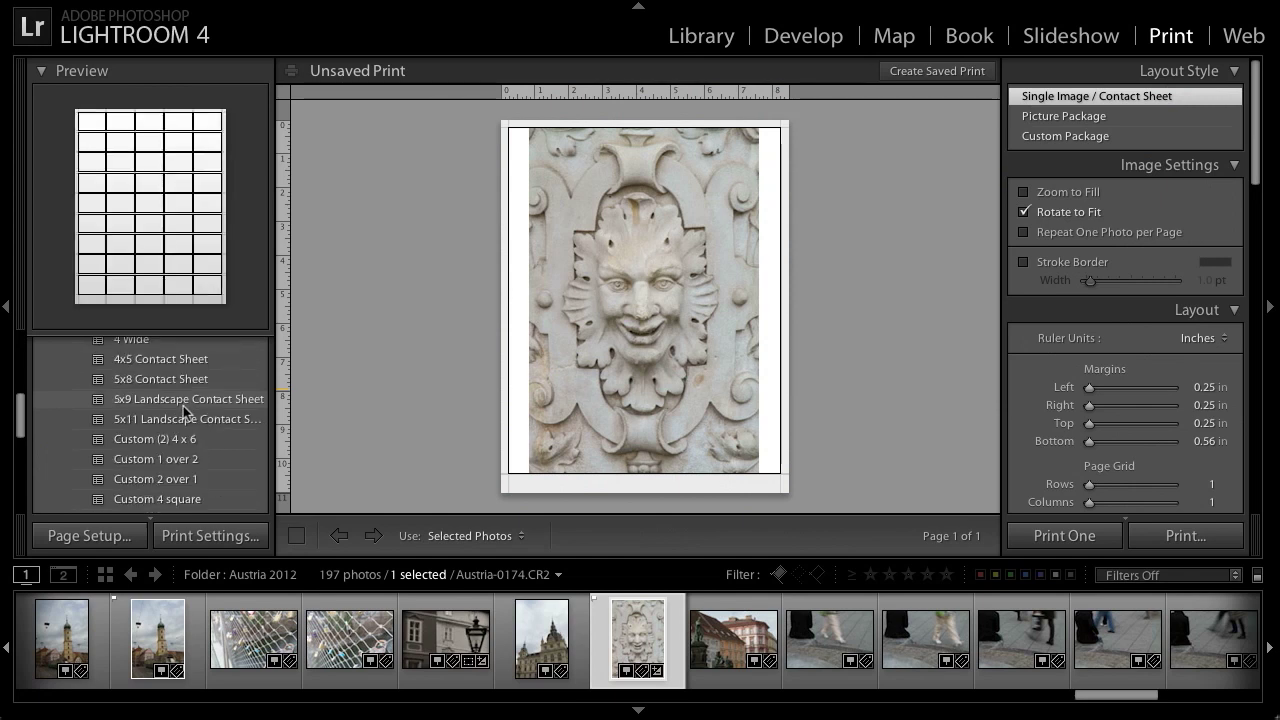
pyautogui.scroll(-4, 183, 408)
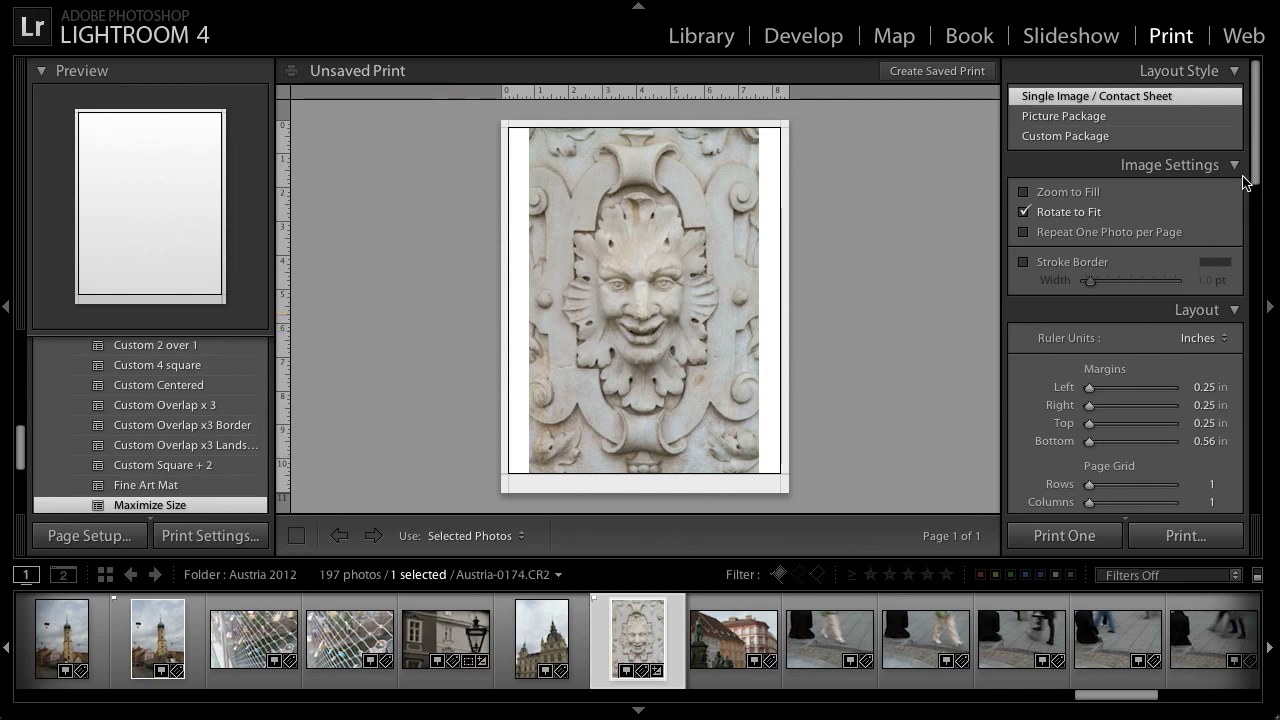
# - Scroll the right panel down to the Print Job settings and show the colour profile choices
pyautogui.moveTo(1257, 160); pyautogui.dragTo(1257, 178)
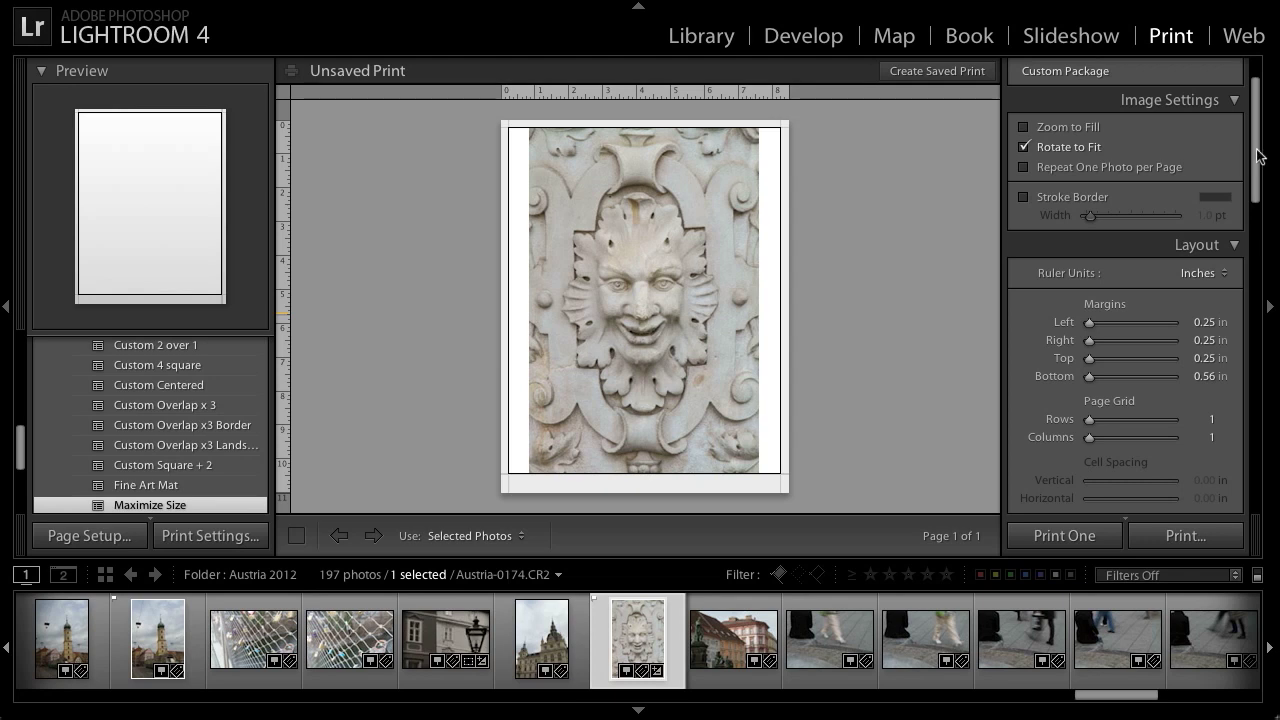
pyautogui.moveTo(1257, 159); pyautogui.dragTo(1248, 284)
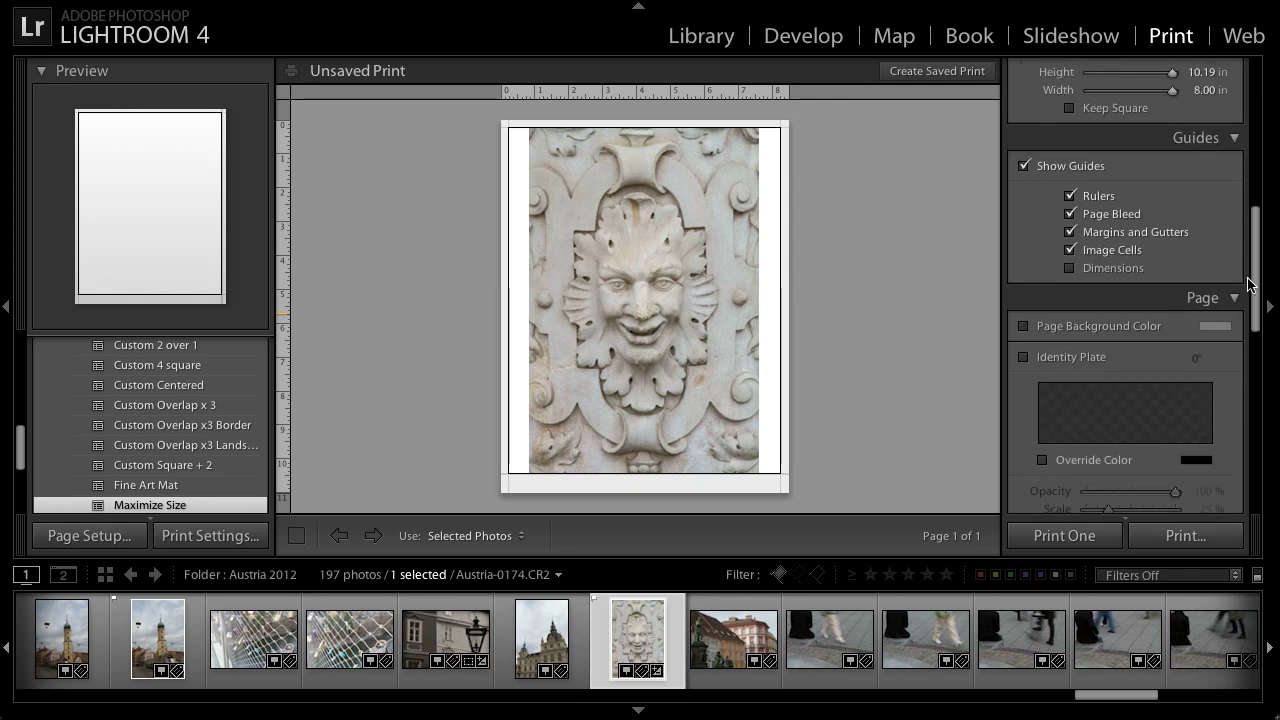
pyautogui.moveTo(1248, 284); pyautogui.dragTo(1259, 471)
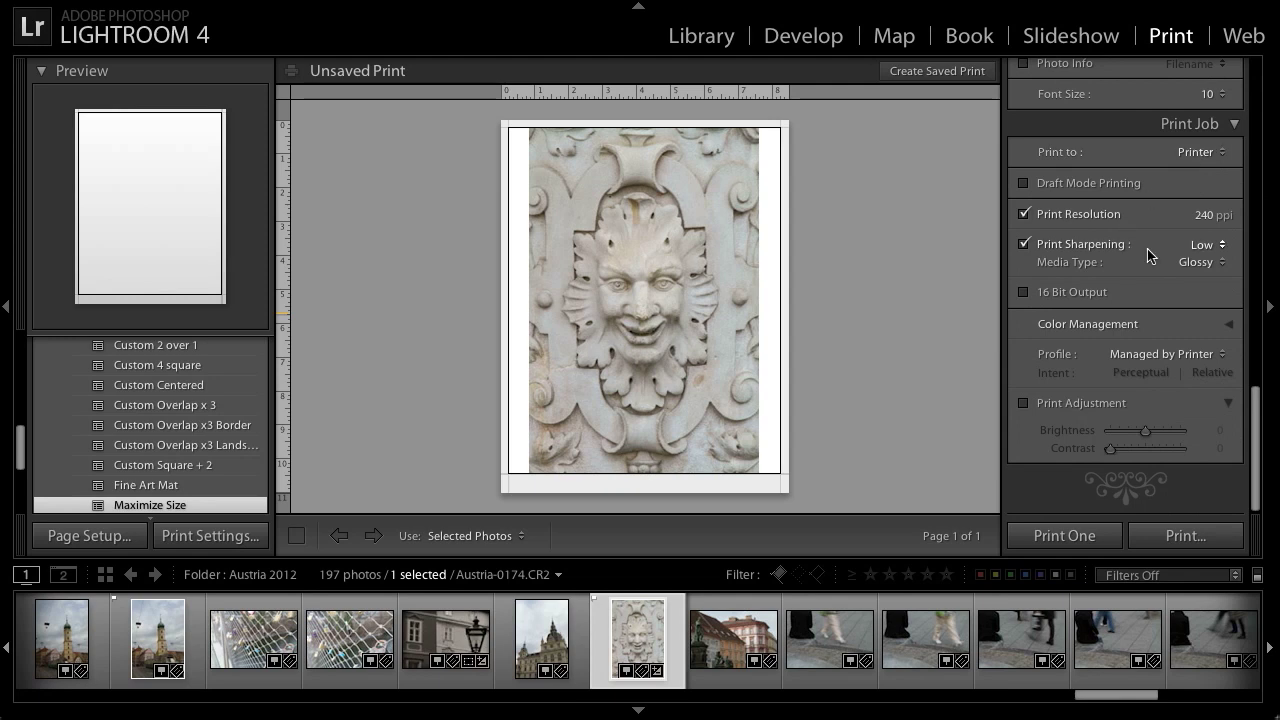
pyautogui.click(1164, 353)
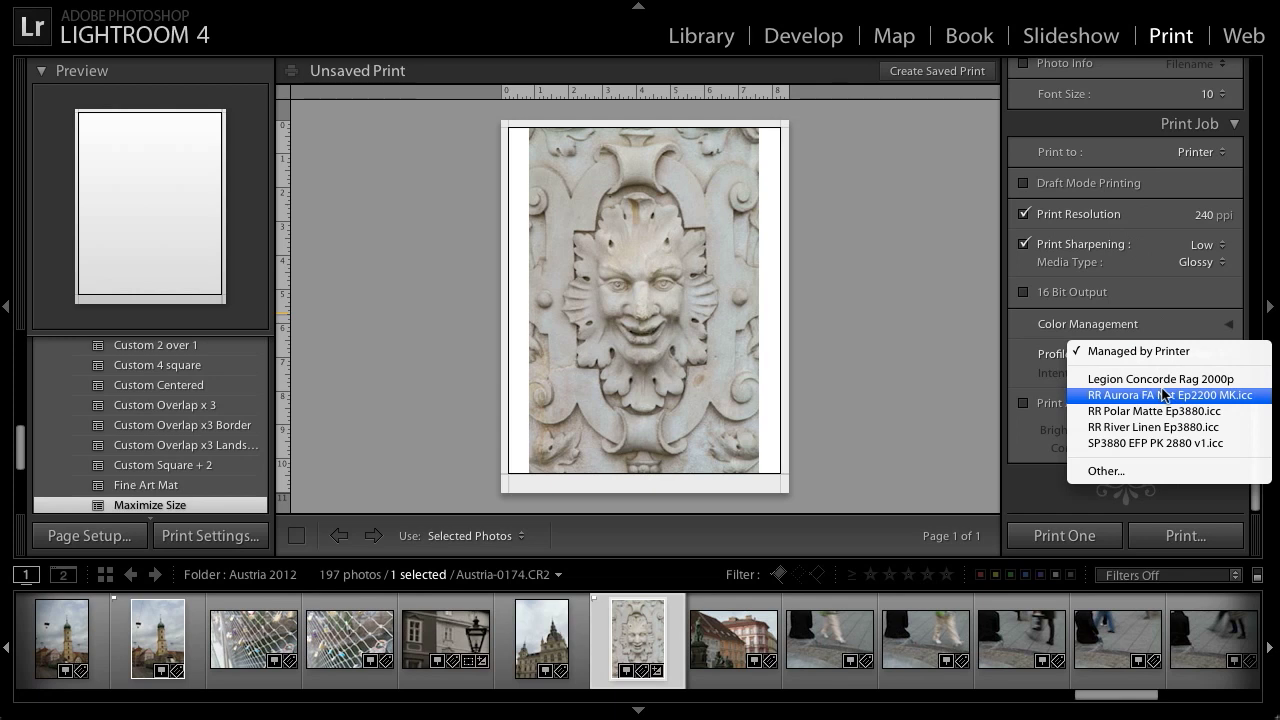
# - Use profile RR Polar Matte Ep3880.icc, Matte media, Relative intent, and enable Print Adjustment
pyautogui.click(1177, 411)
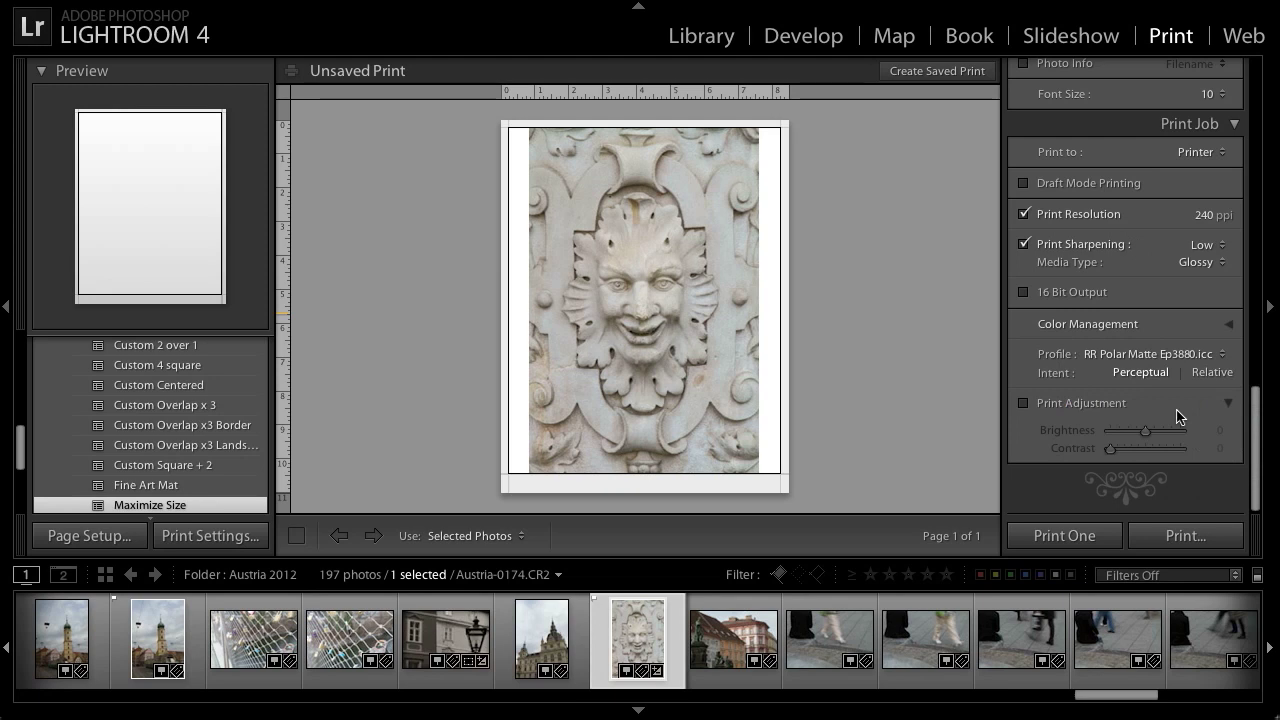
pyautogui.click(1190, 262)
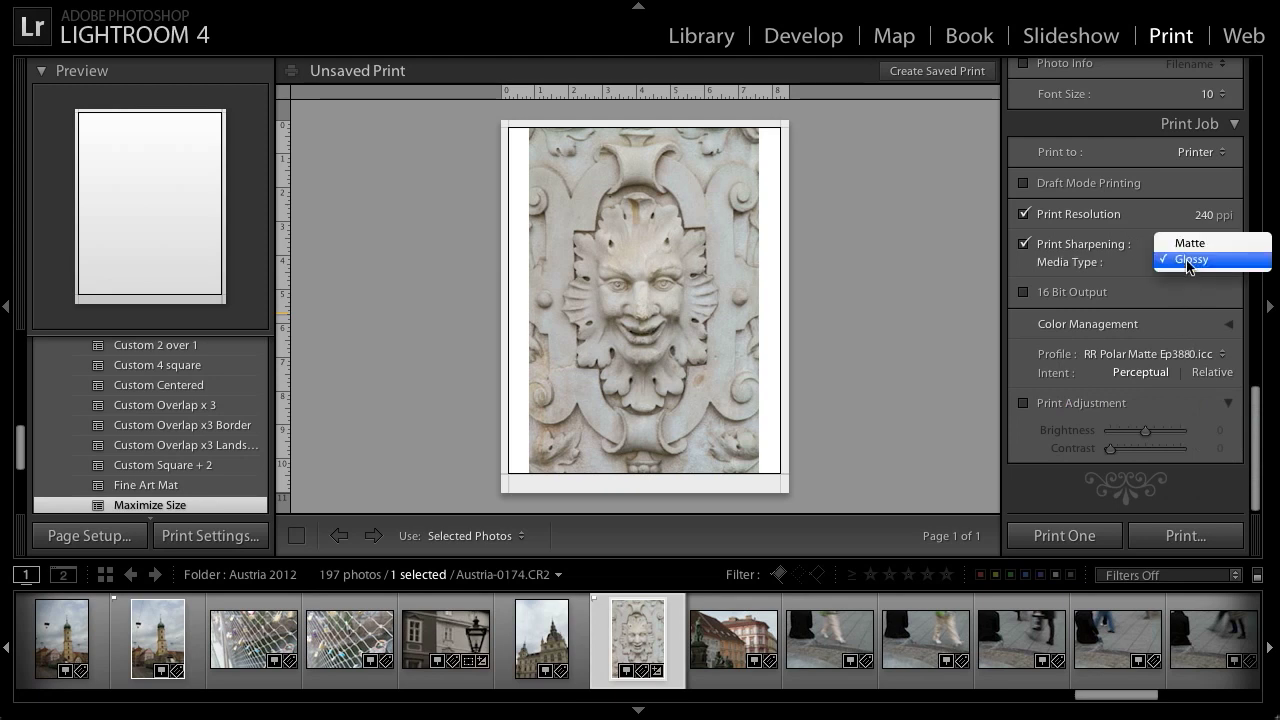
pyautogui.click(1189, 243)
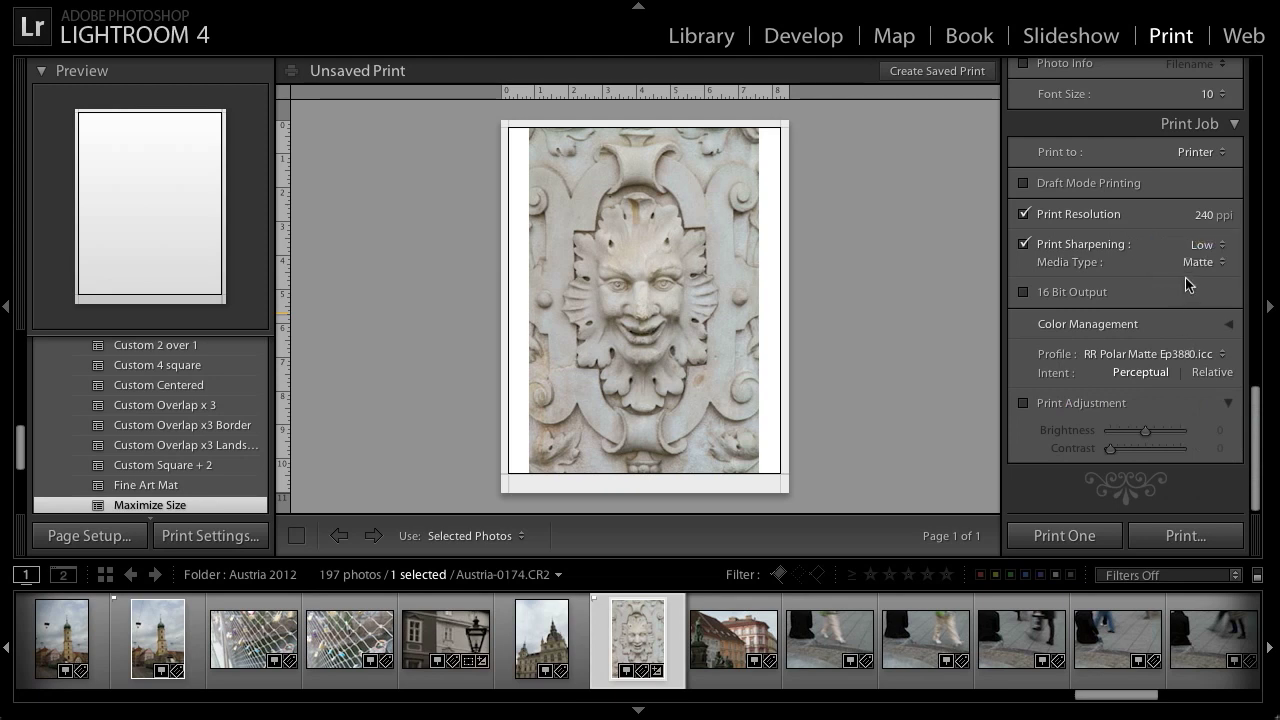
pyautogui.click(1210, 373)
pyautogui.click(1111, 408)
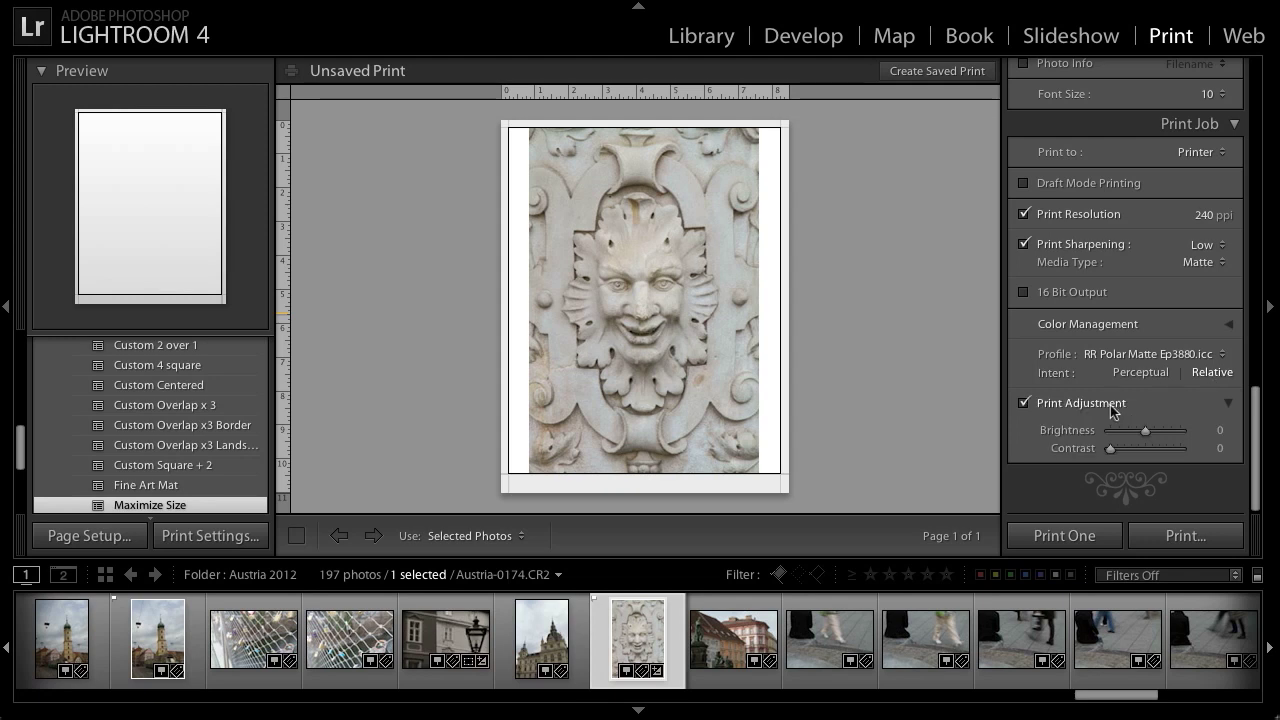
# - Raise the Print Adjustment Brightness slider to +13
pyautogui.moveTo(1145, 431); pyautogui.dragTo(1117, 450)
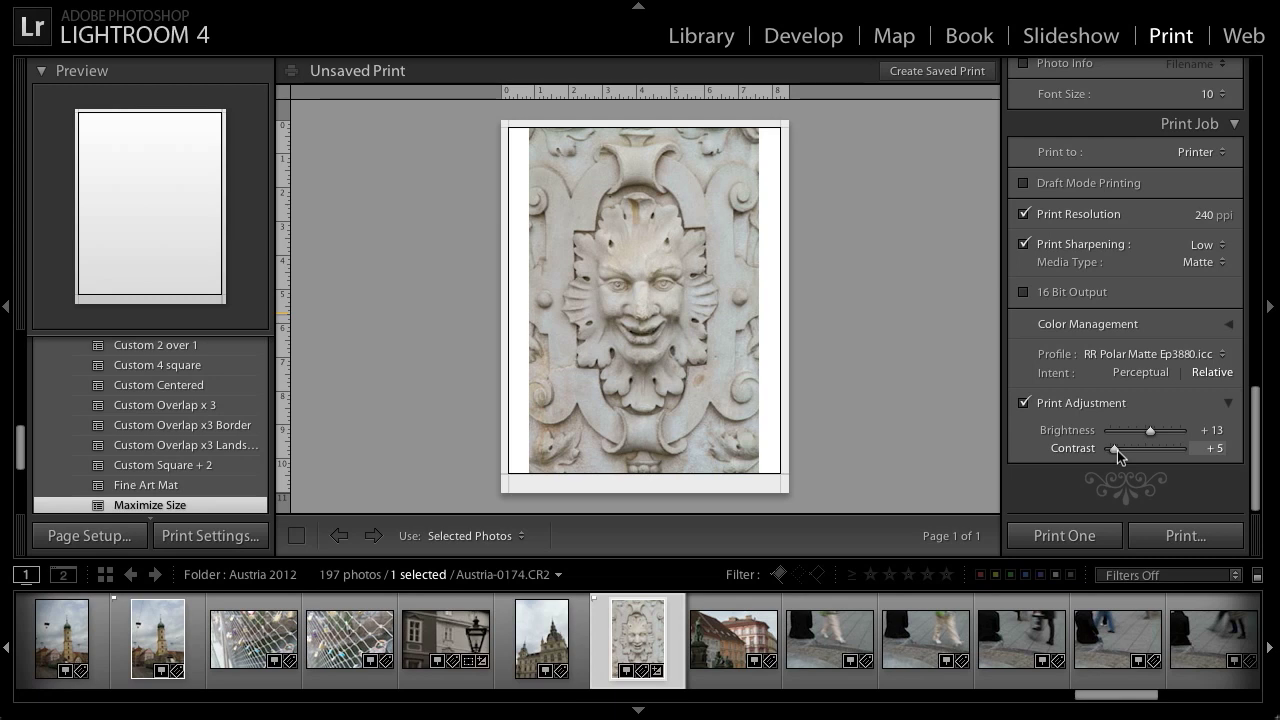
# - In Develop, enable soft proofing for RR River Linen Ep3880.icc and set Temp to 5932
pyautogui.click(820, 38)
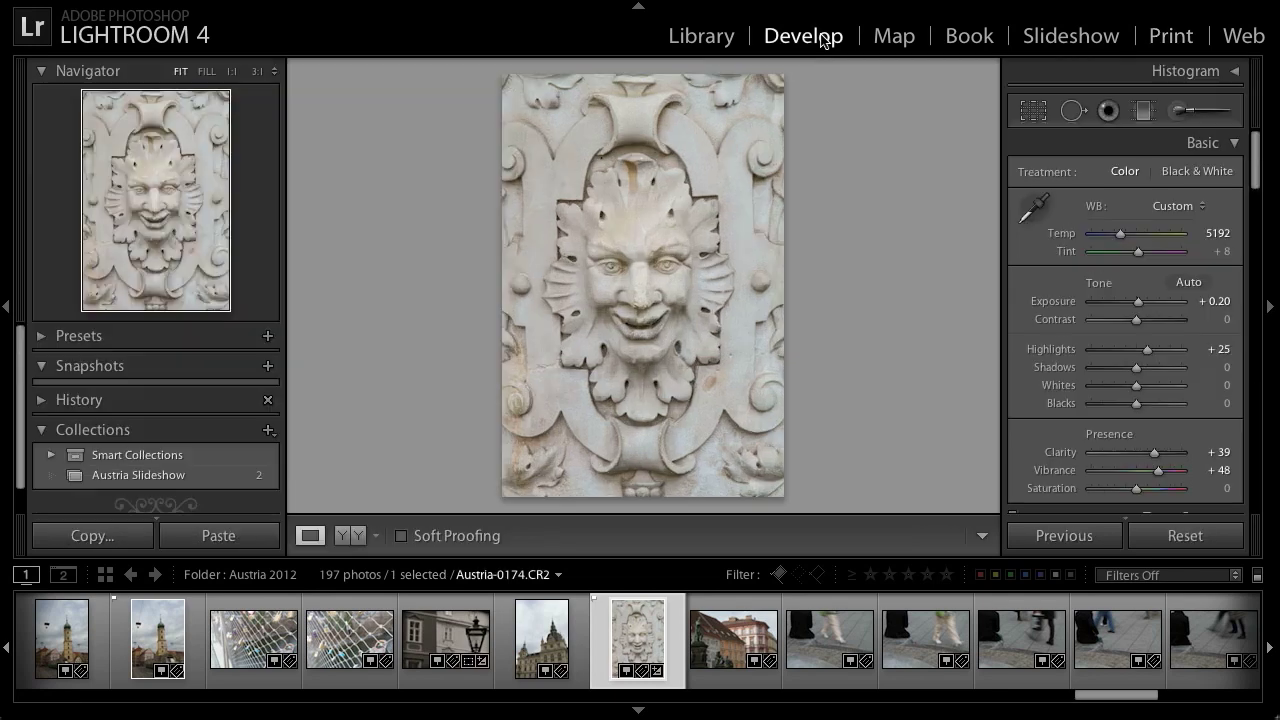
pyautogui.click(482, 542)
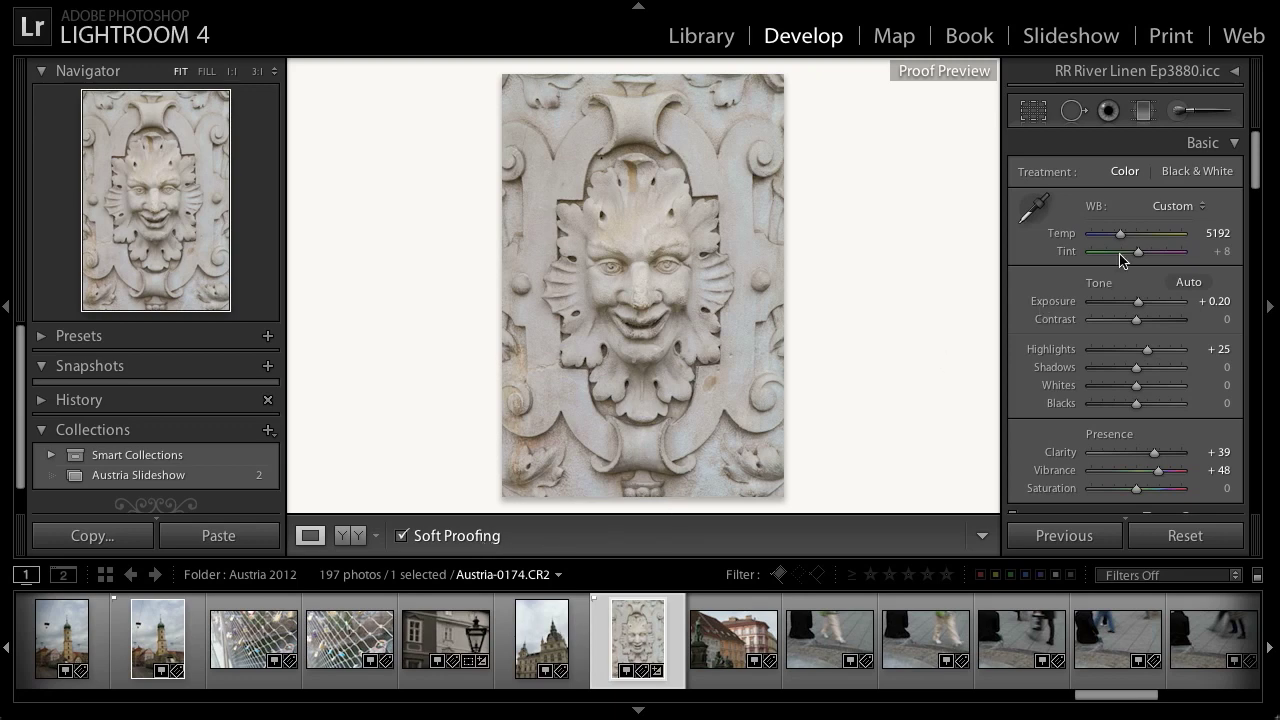
pyautogui.moveTo(1122, 236); pyautogui.dragTo(1130, 240)
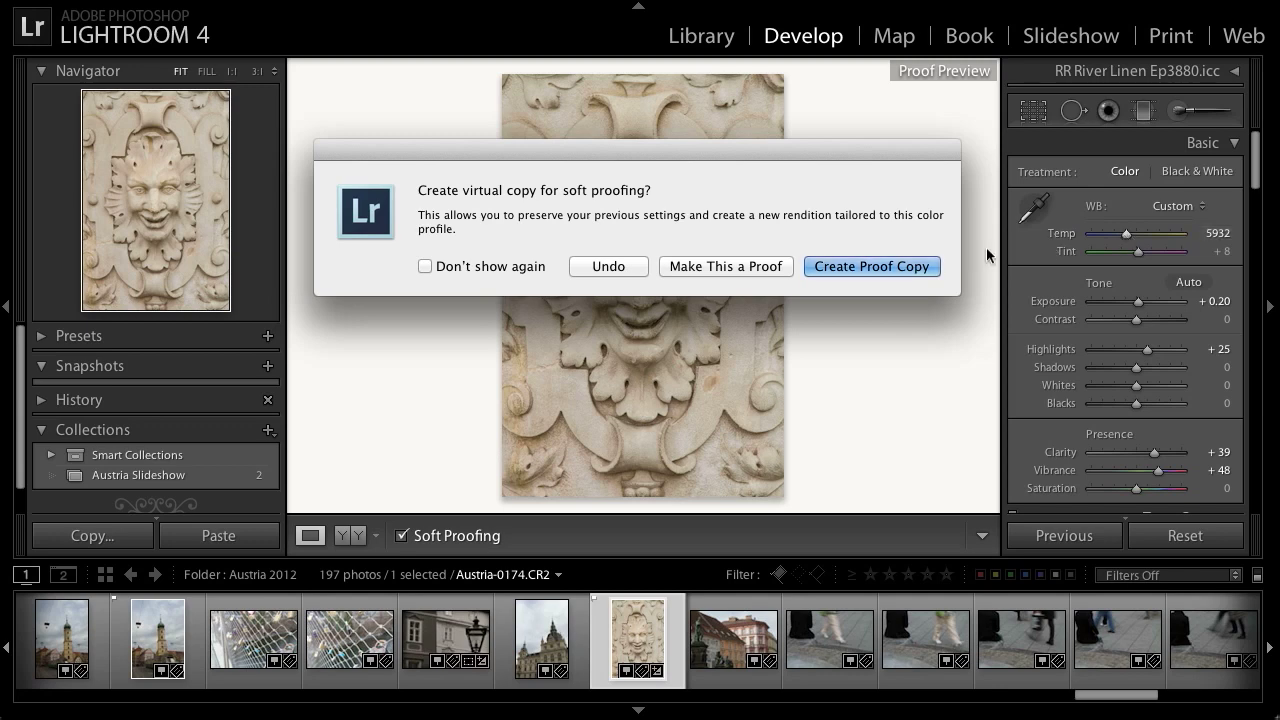
# - Create the proof copy, compare it with the original in the filmstrip, and return to Print
pyautogui.click(932, 266)
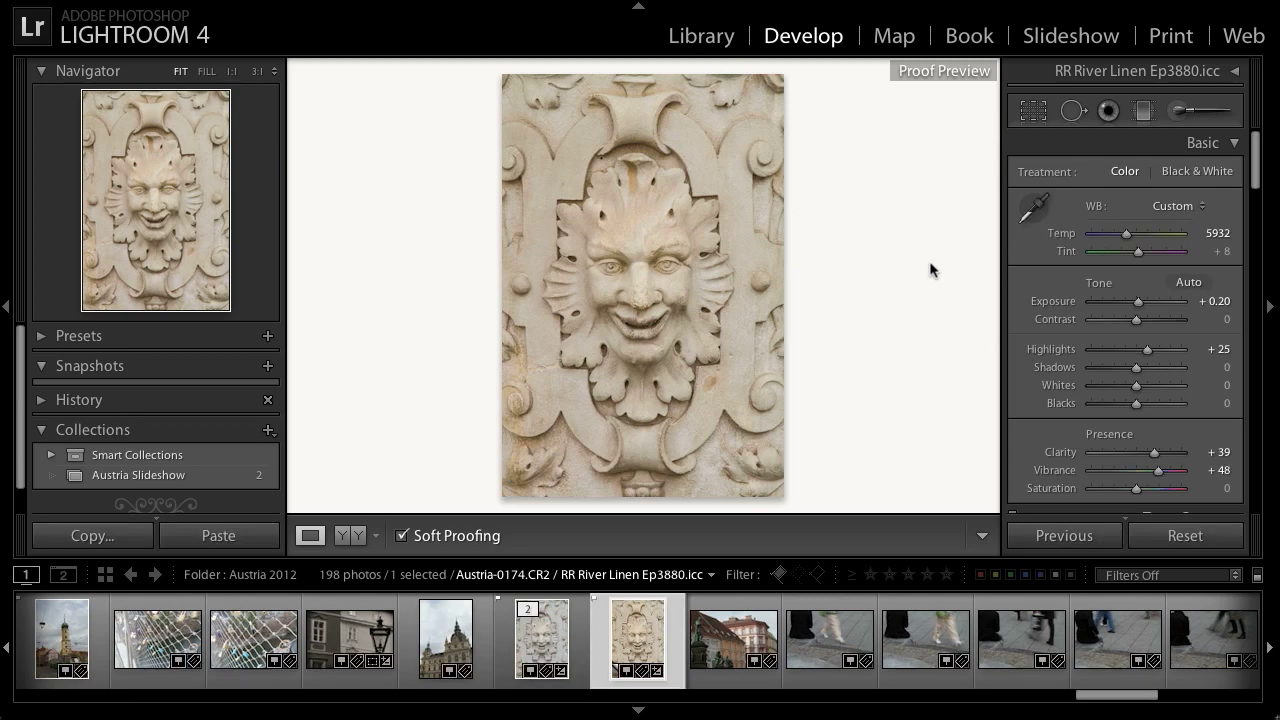
pyautogui.click(557, 648)
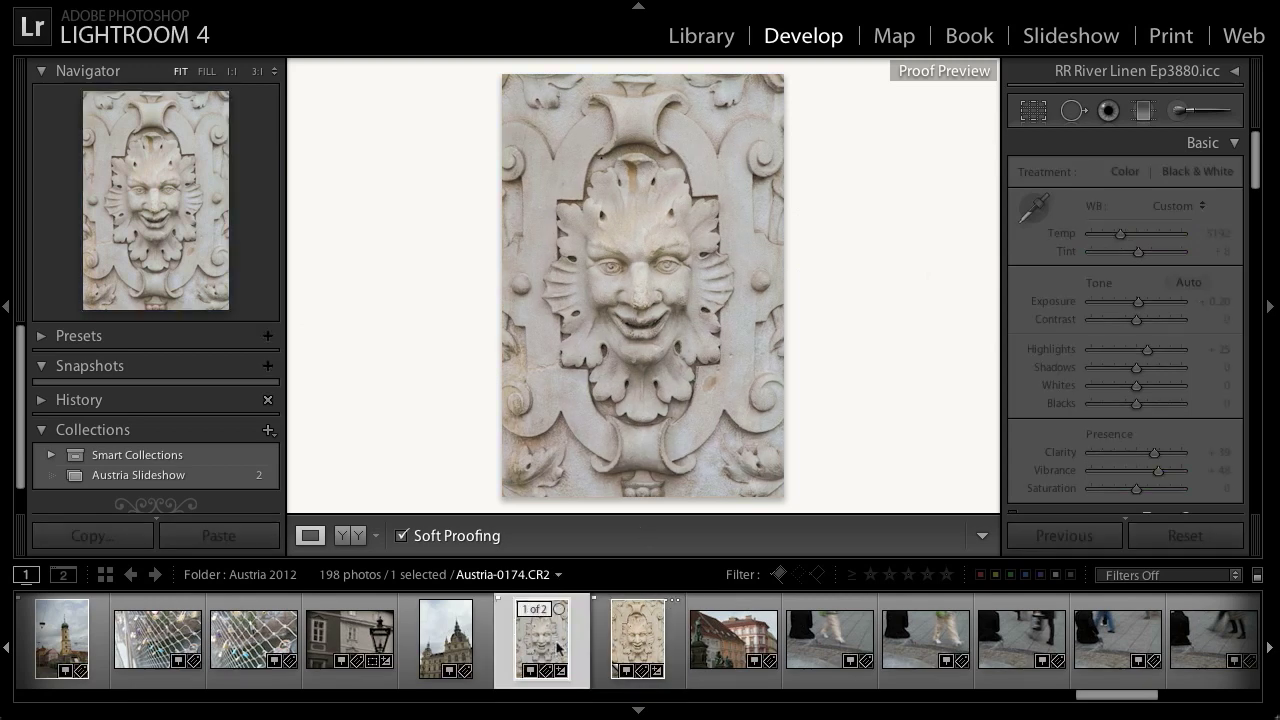
pyautogui.click(632, 645)
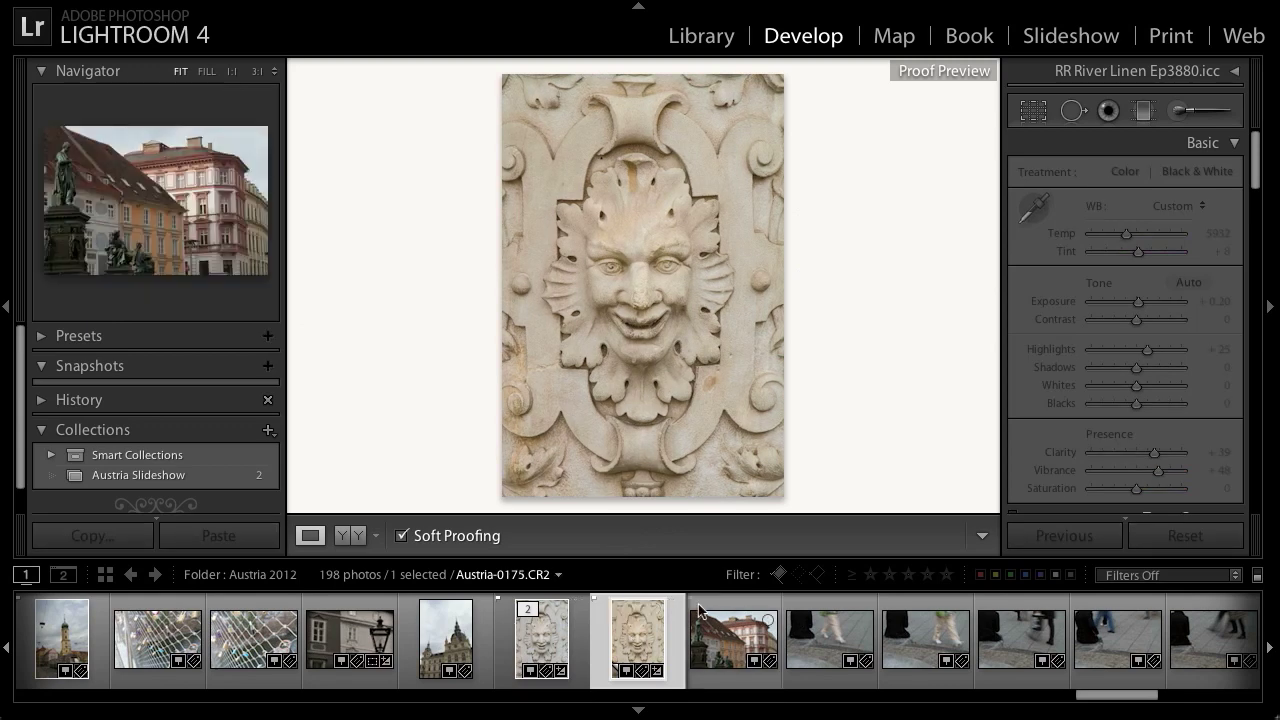
pyautogui.click(1172, 40)
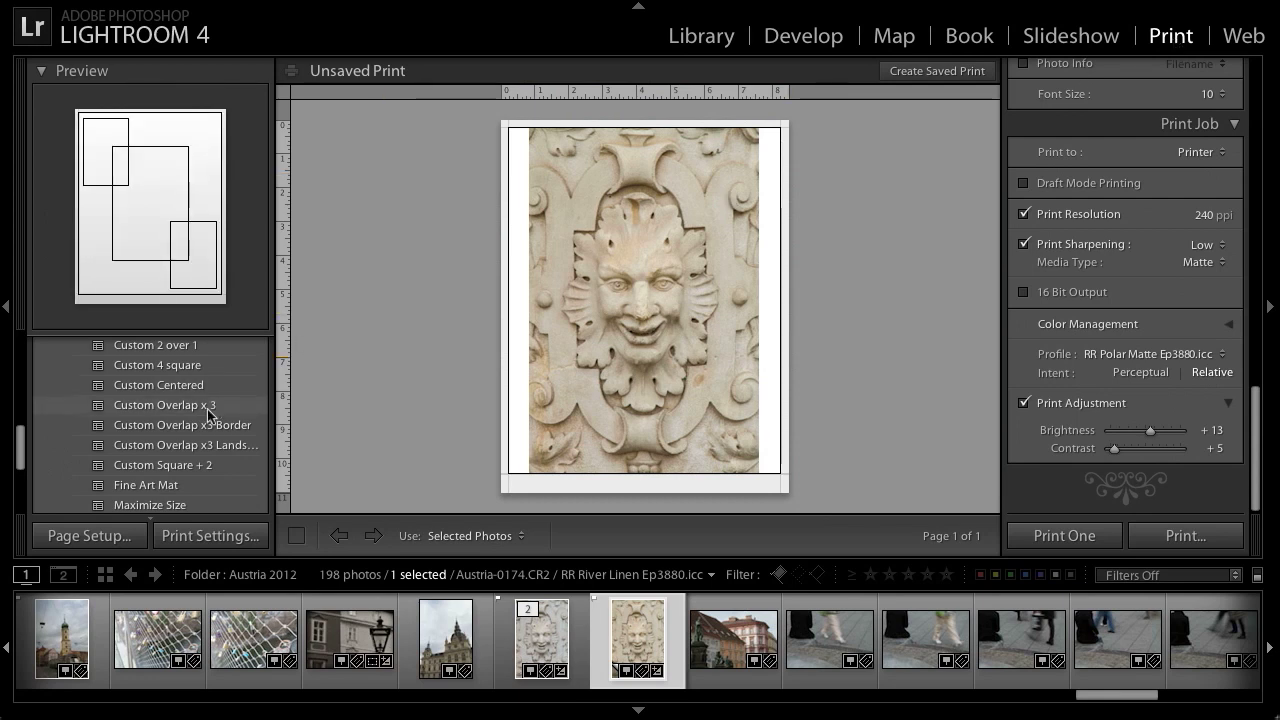
# - Apply the 4x5 Contact Sheet template and bring up the Use: photo selection menu
pyautogui.scroll(5, 207, 409)
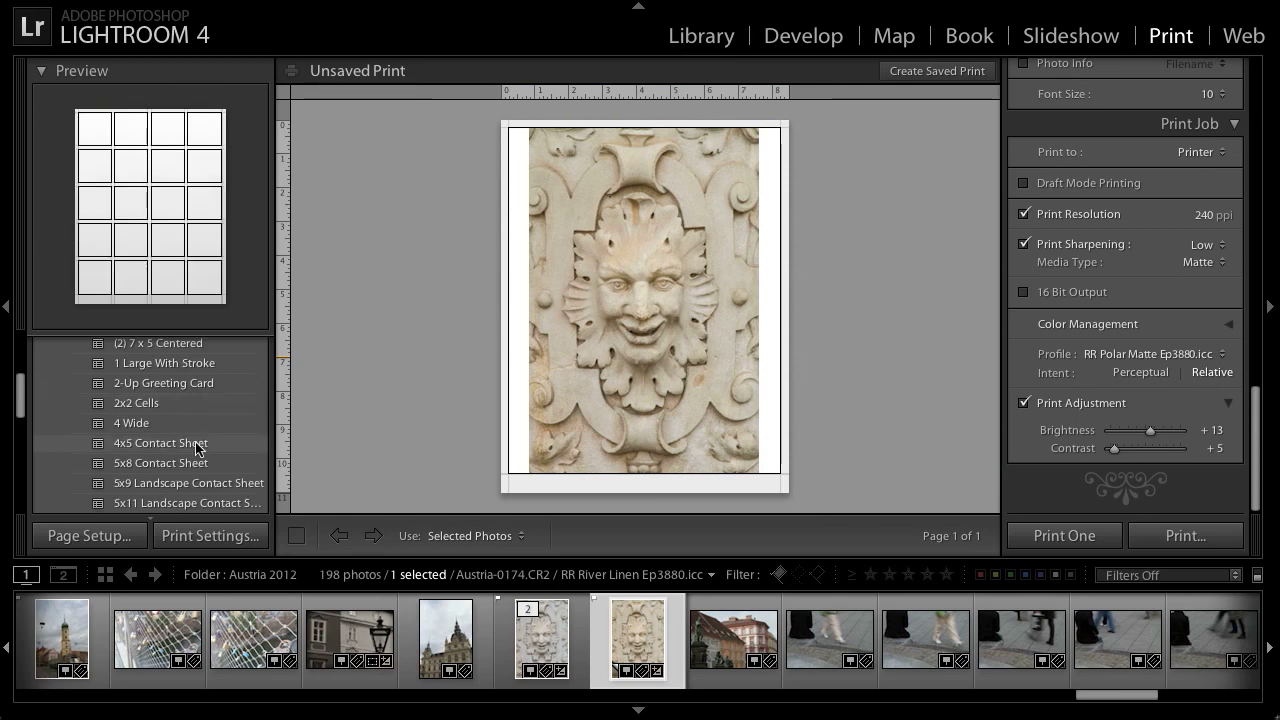
pyautogui.click(197, 450)
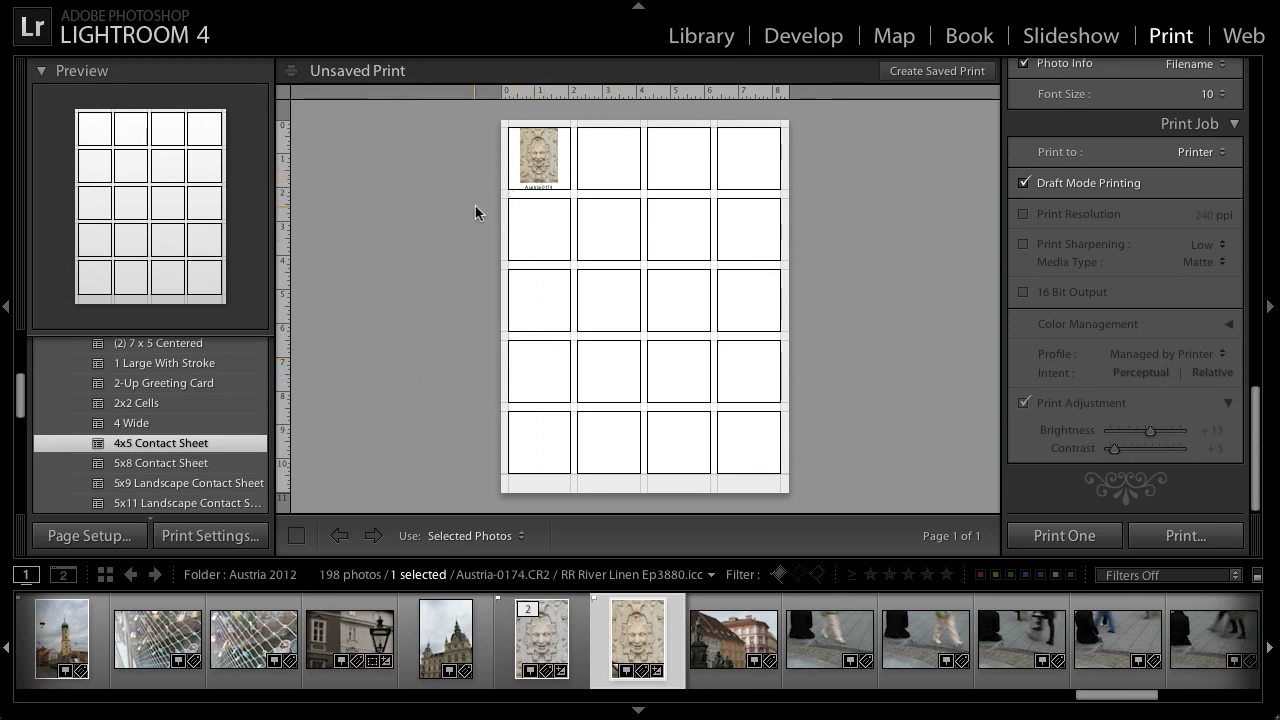
pyautogui.click(481, 541)
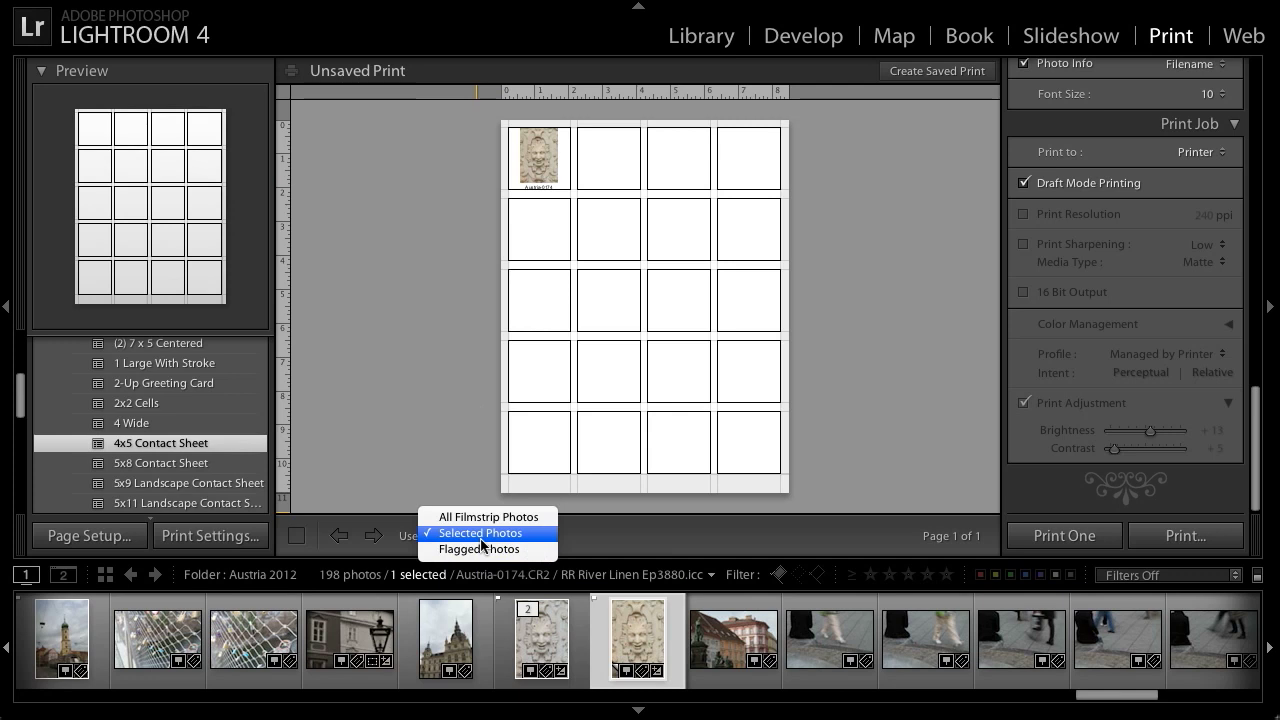
# - Choose Flagged Photos so the flagged Austria images fill 18 of the 20 cells
pyautogui.click(481, 548)
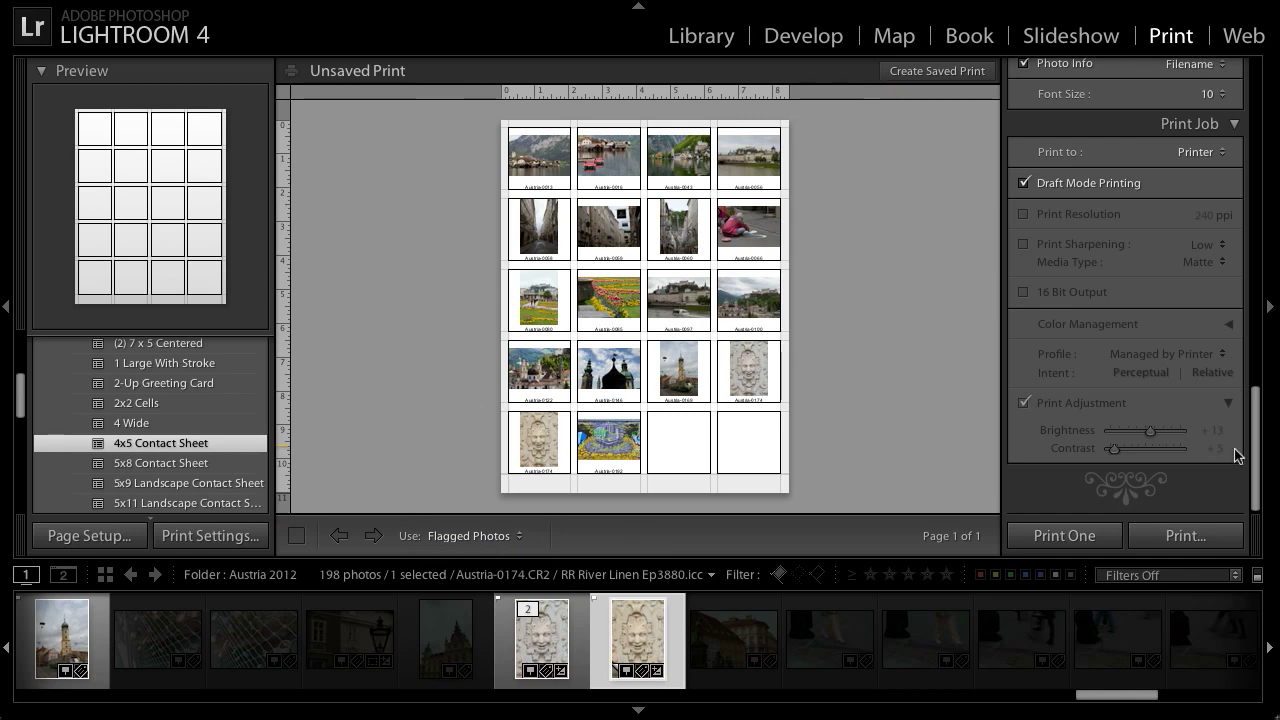
pyautogui.moveTo(1258, 452)
pyautogui.mouseDown()
pyautogui.moveTo(1266, 237)
pyautogui.moveTo(1264, 458)
pyautogui.mouseUp()
# - Set Print To JPEG File and save the contact sheet as 'Contact Sheet' in Austria 2012
pyautogui.click(1212, 152)
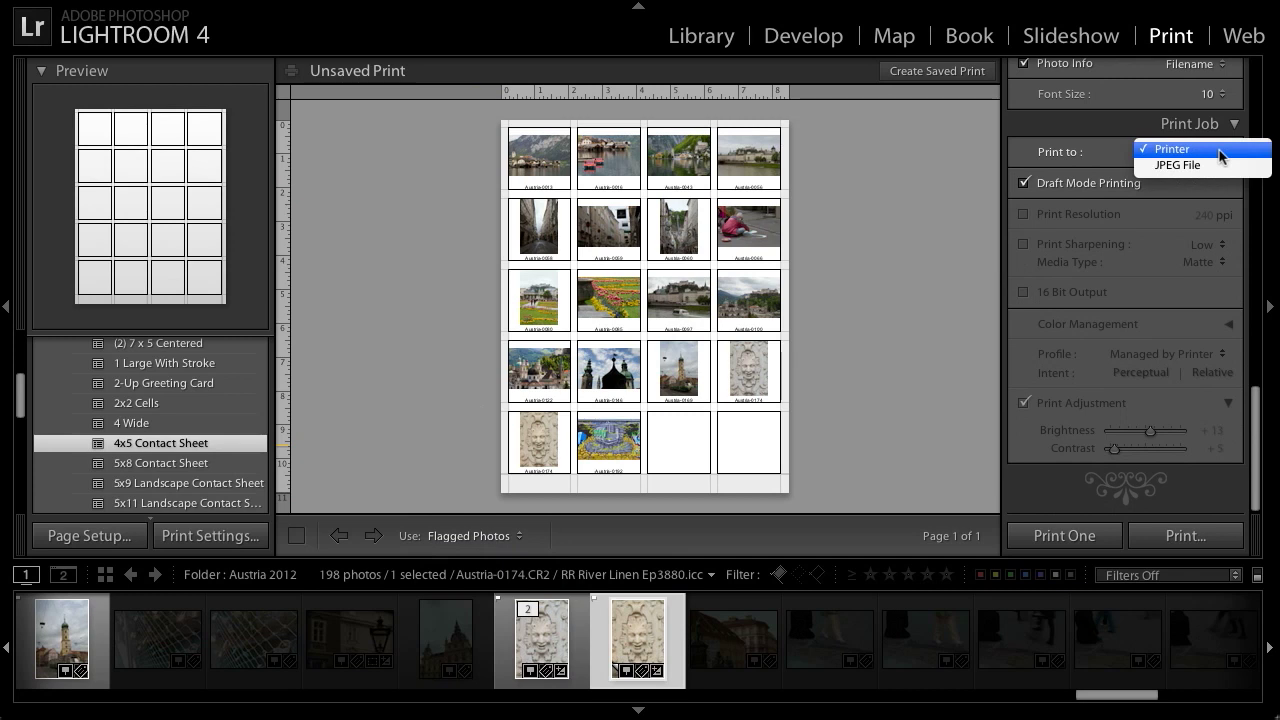
pyautogui.click(1212, 165)
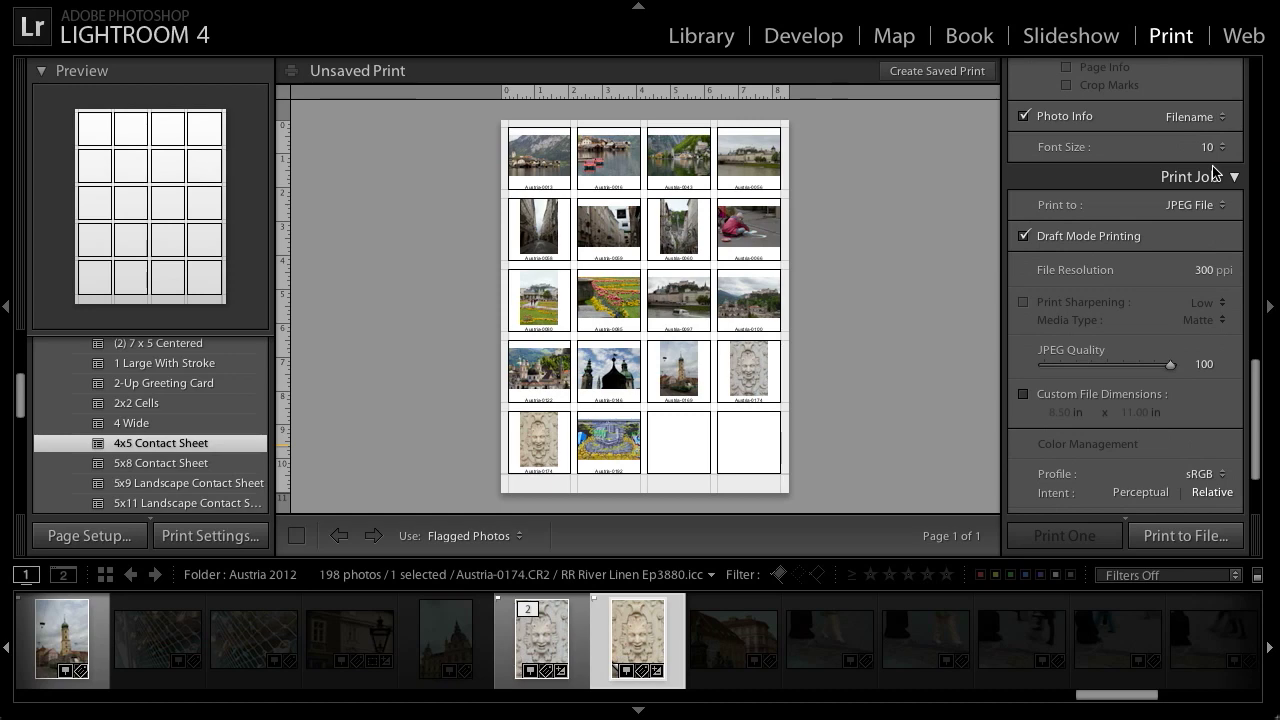
pyautogui.scroll(-3, 1173, 266)
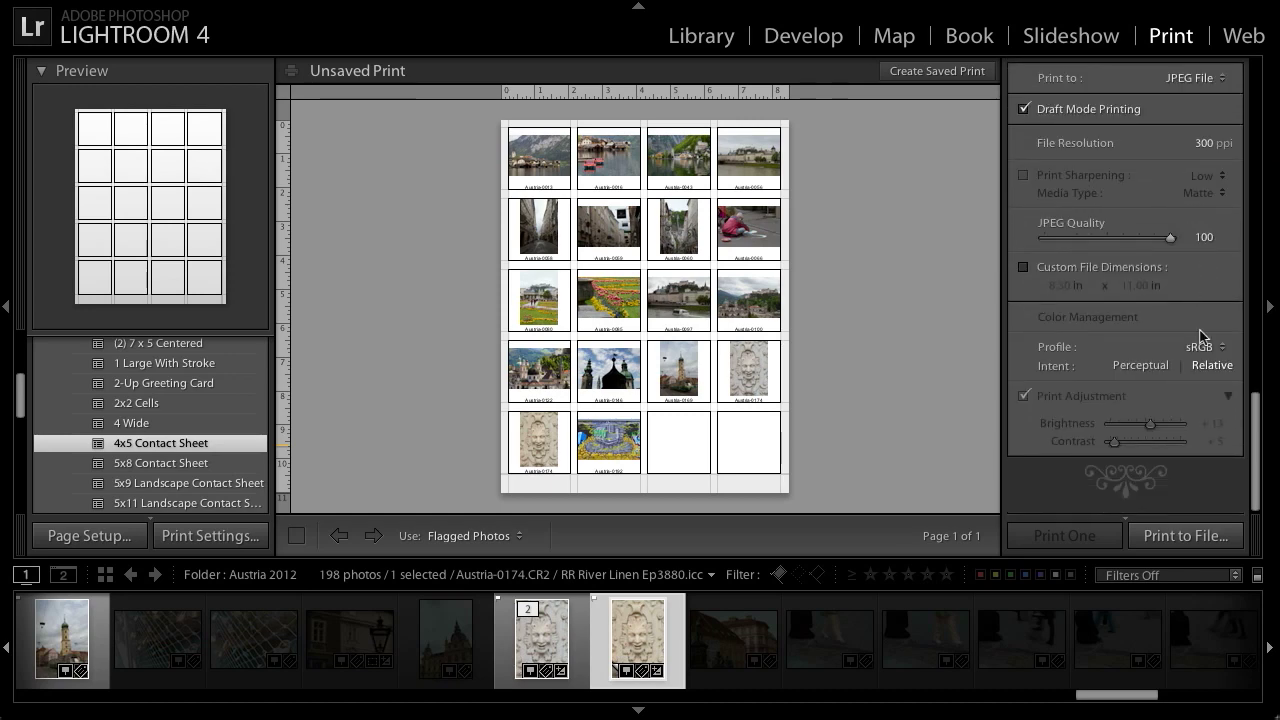
pyautogui.click(1206, 541)
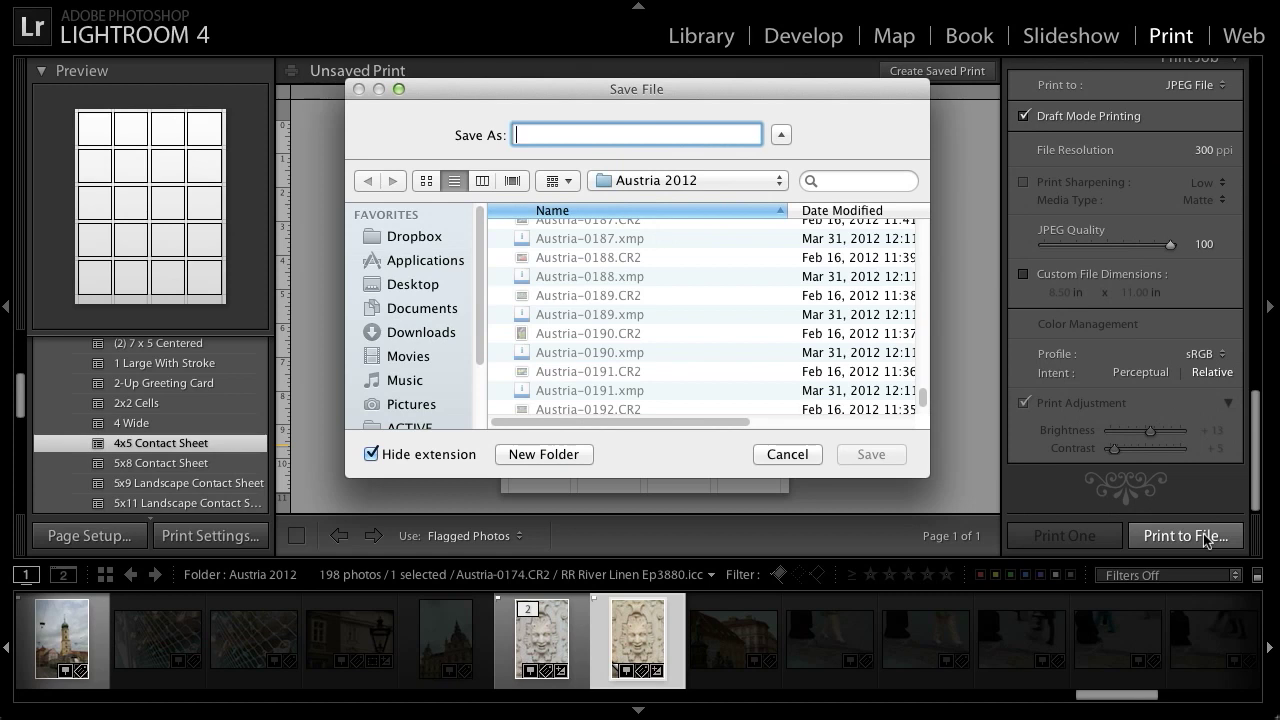
pyautogui.write('Contact Sheet')
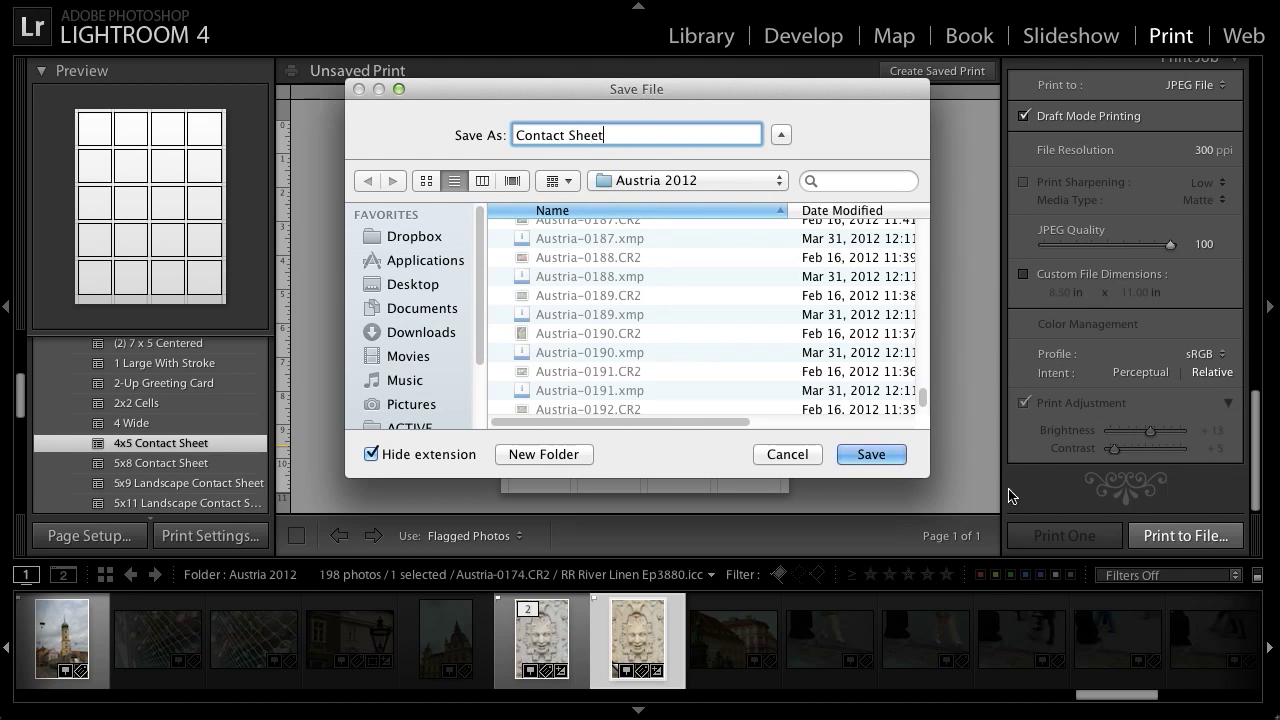
pyautogui.click(891, 456)
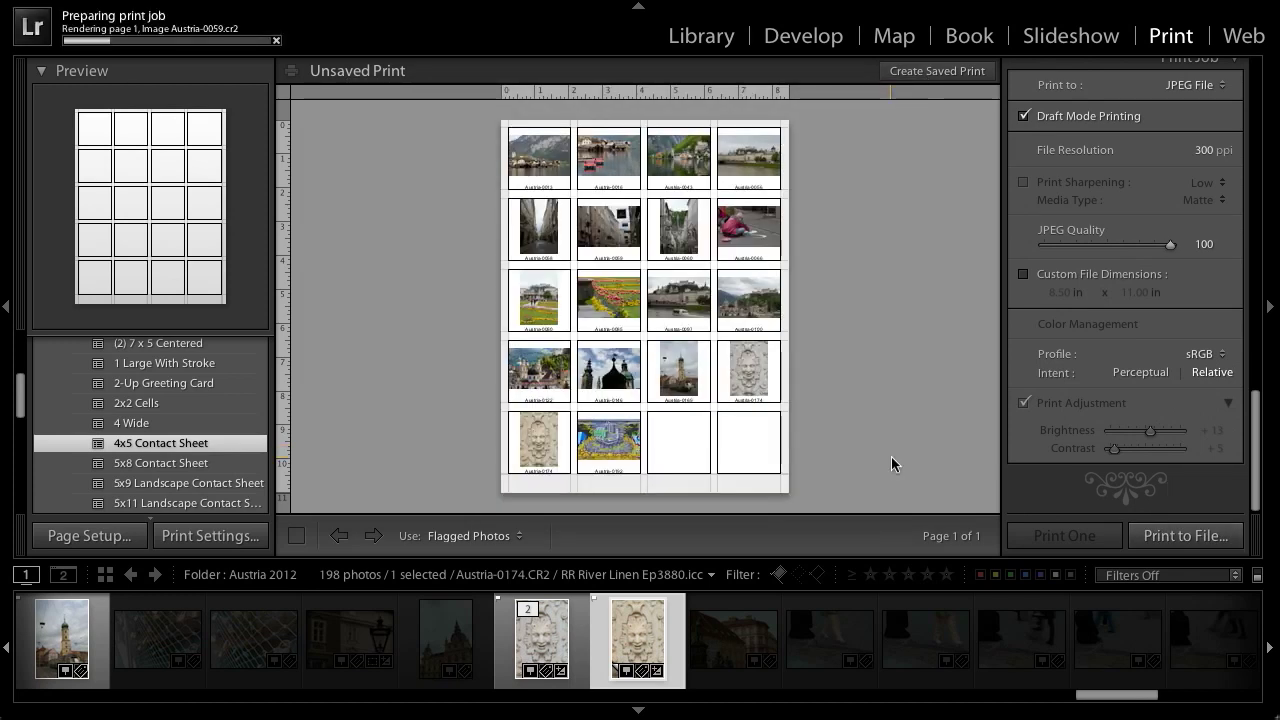